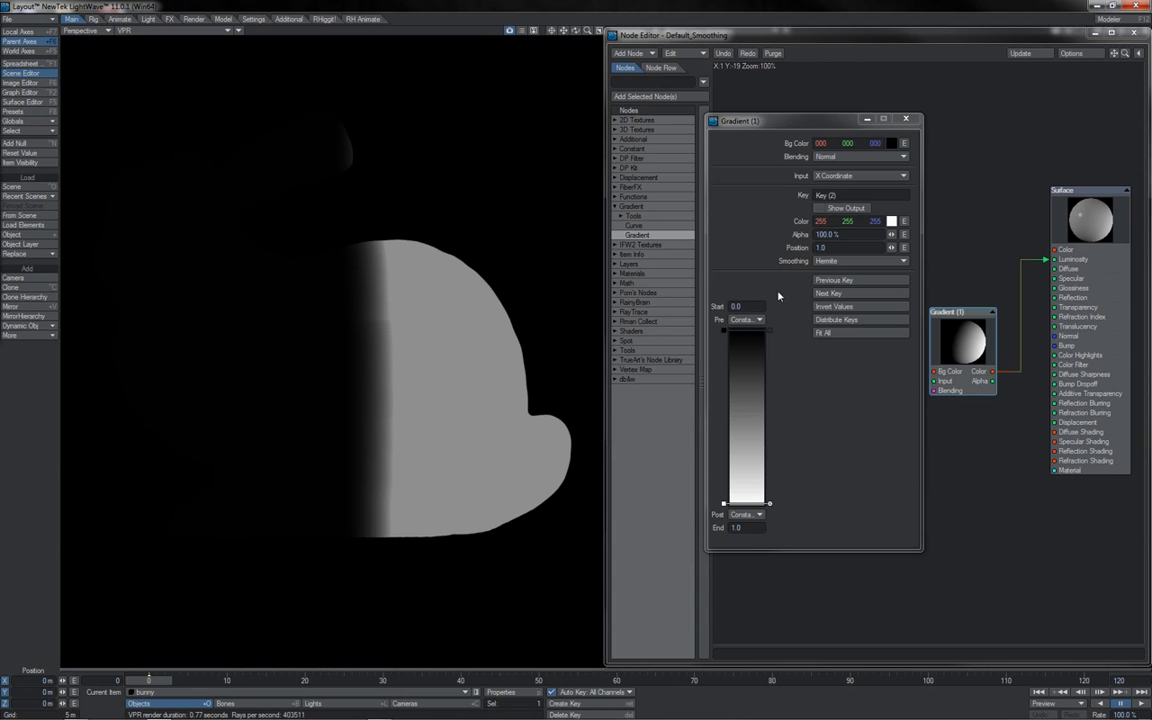
- Extend the Gradient's range to start at -4.0 and move its first key up to about position -3.7
left_click(744, 306)
type("-1")
key("Return")
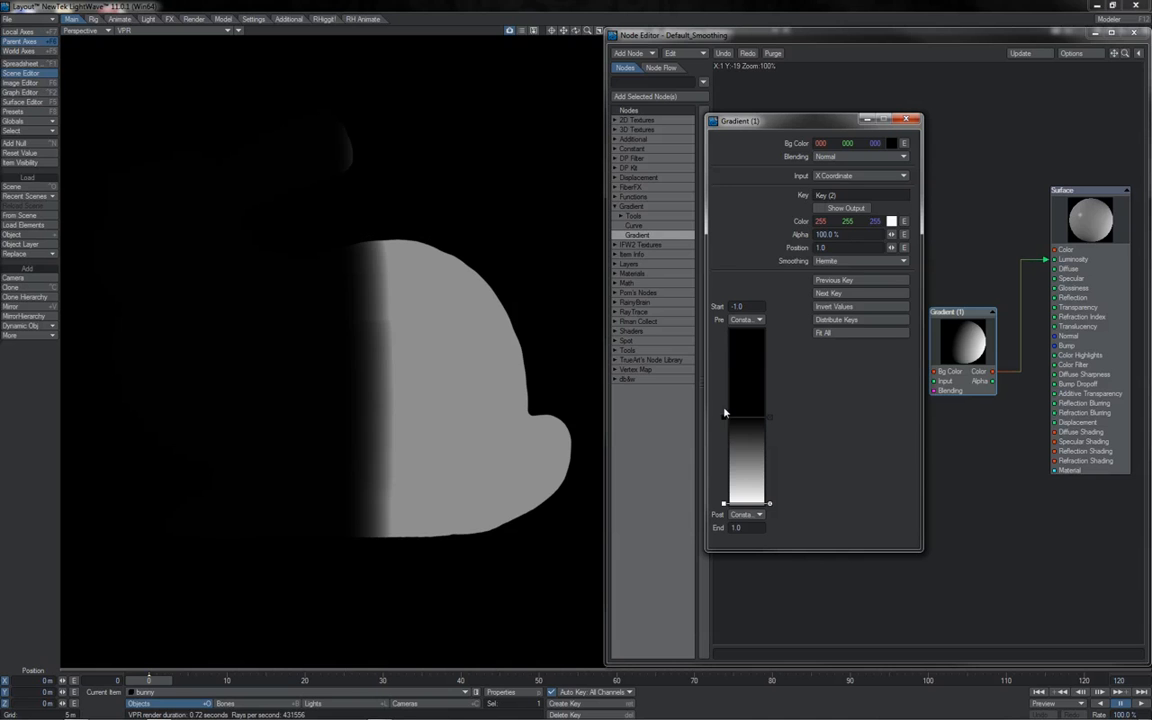
left_click_drag(724, 416, 725, 328)
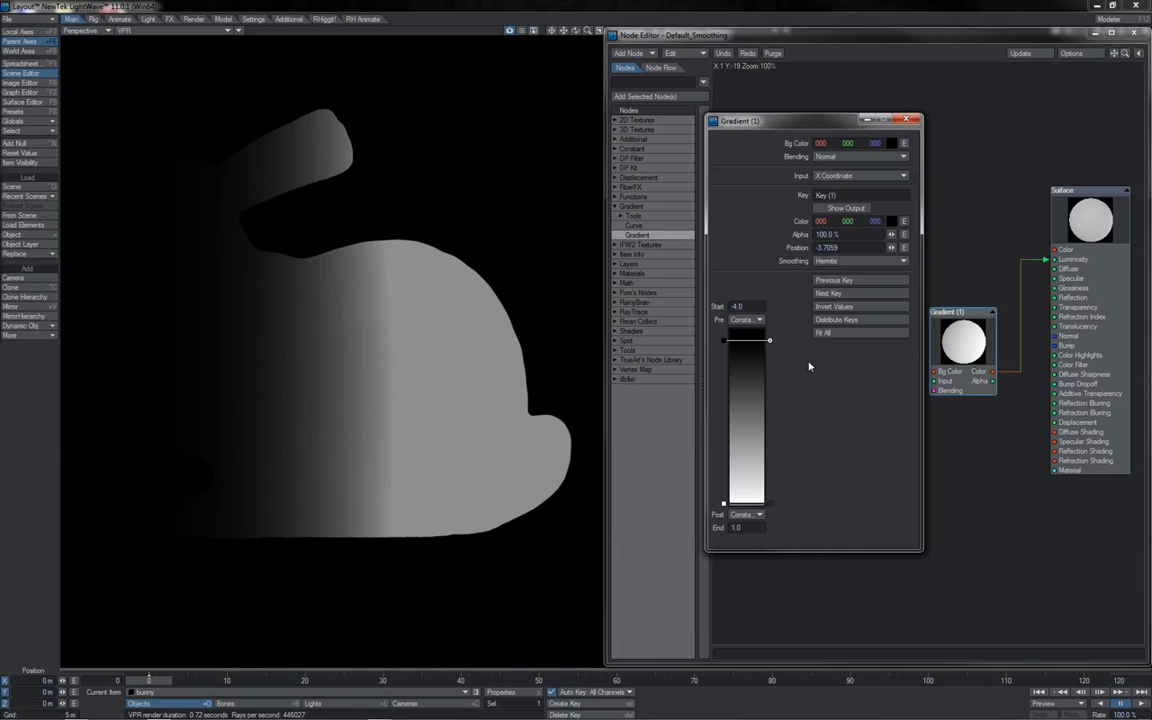
double_click(750, 306)
type("-4.0")
key("Return")
left_click(335, 535)
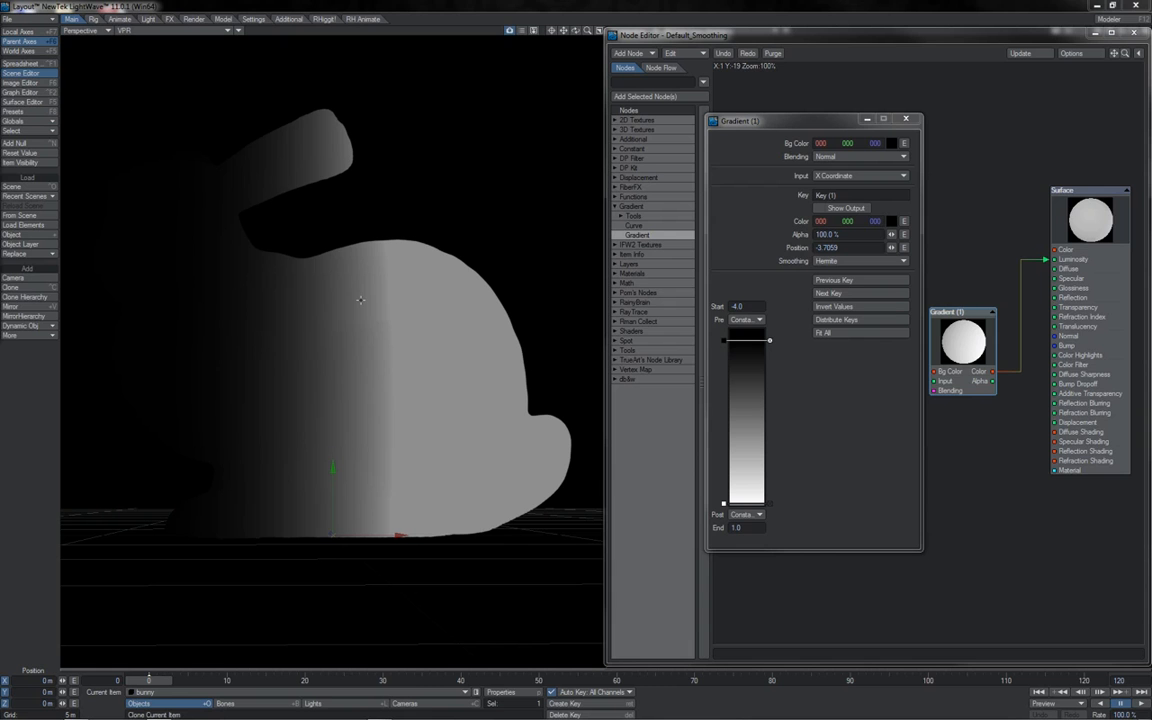
- Add a Curve node beside the Gradient node and open its settings
mouse_move(760, 122)
left_mouse_down()
mouse_move(772, 132)
mouse_move(758, 118)
left_mouse_up()
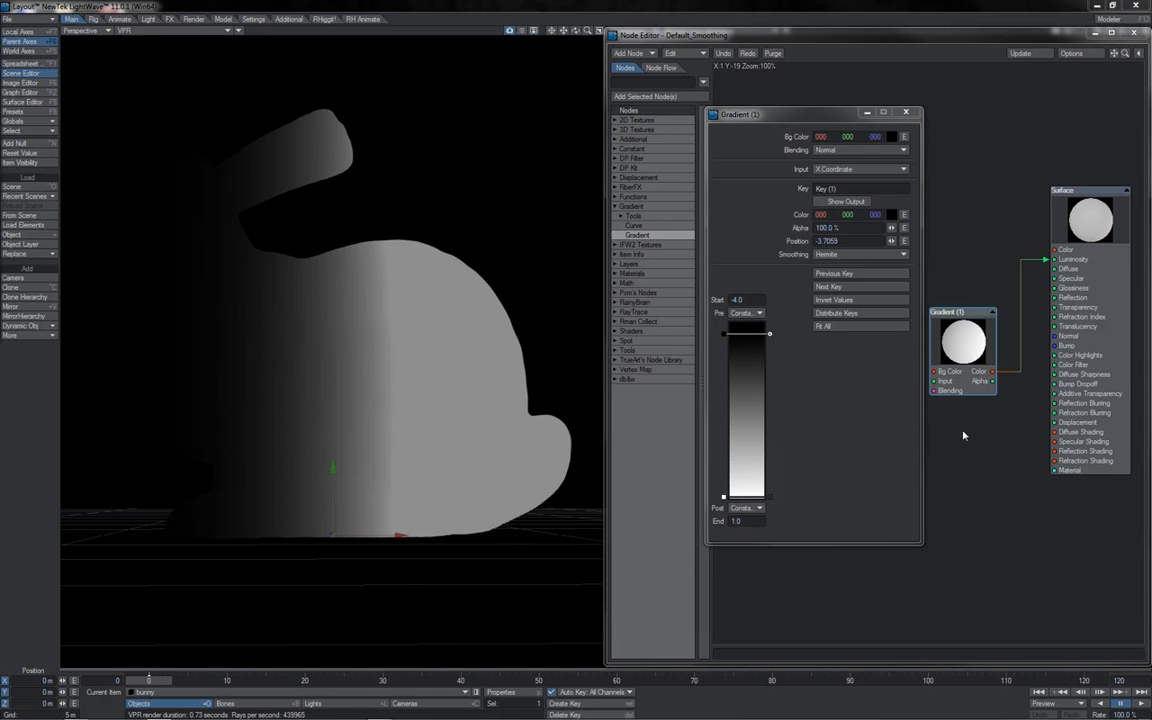
left_click_drag(995, 378, 1020, 454)
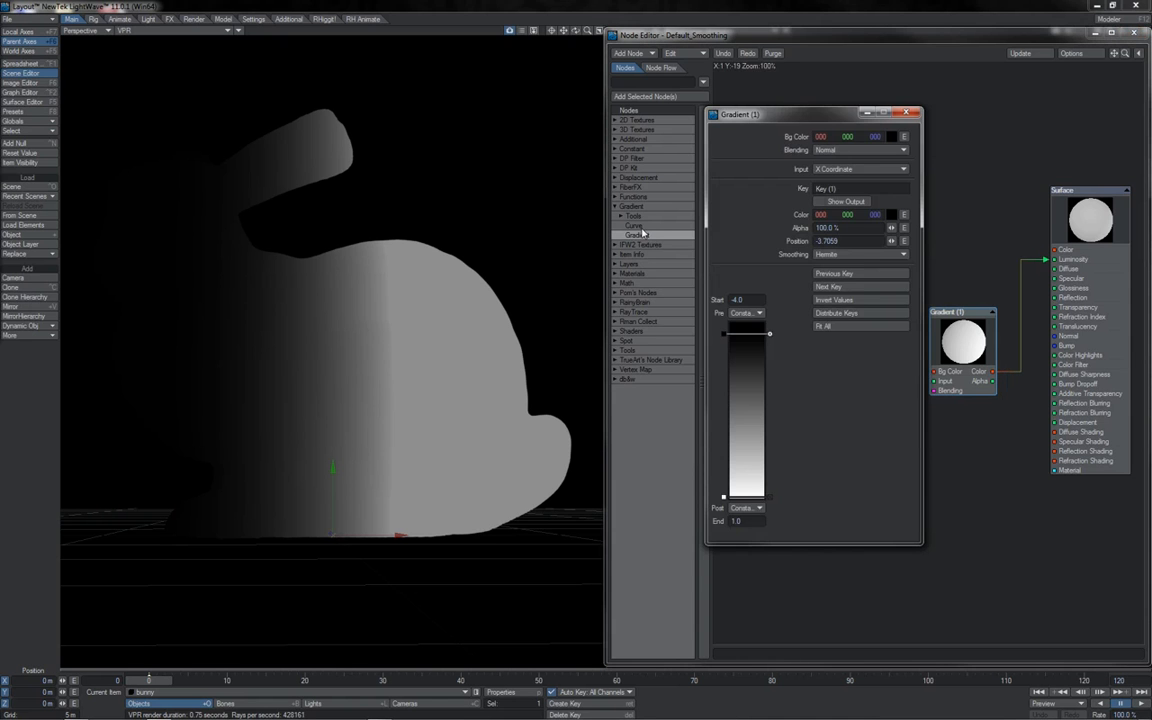
double_click(636, 226)
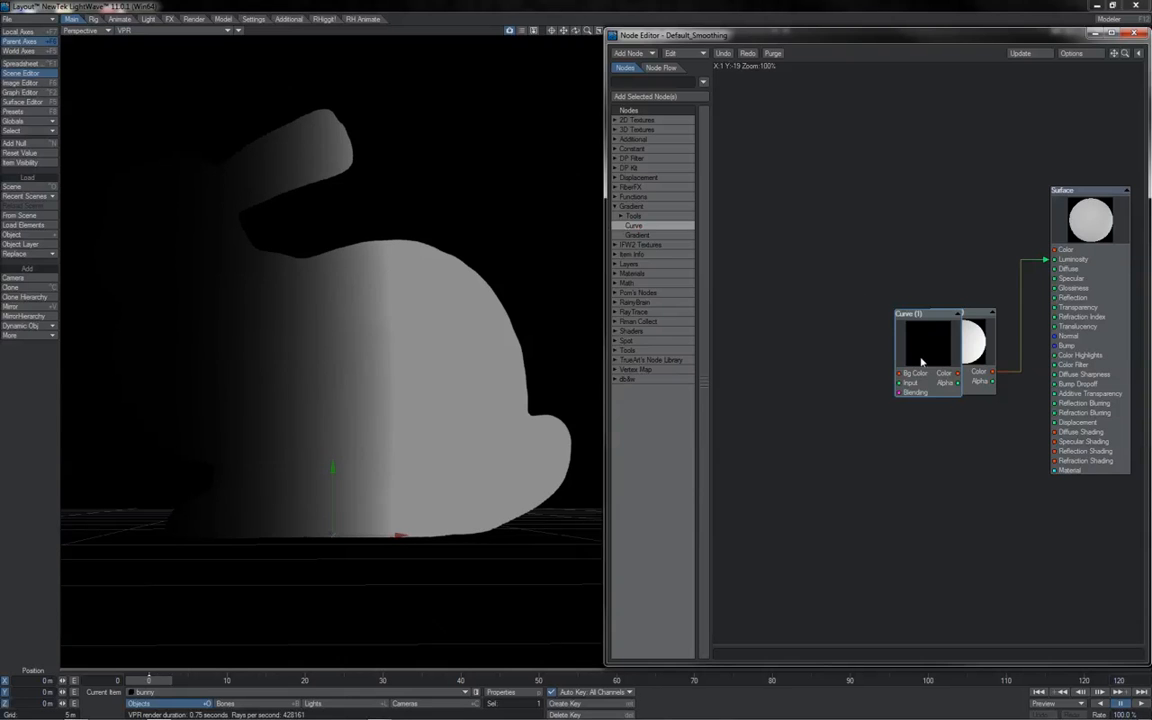
left_click_drag(832, 326, 948, 251)
double_click(948, 251)
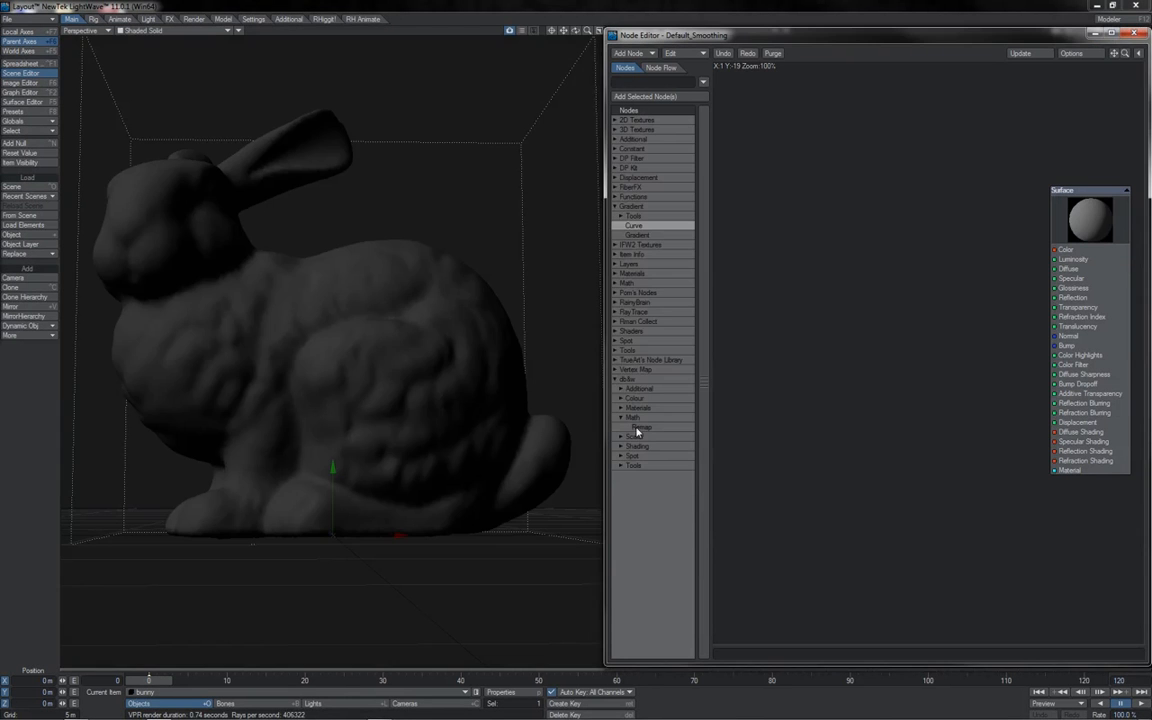
- Add a db&w Remap math node, place it to the left of the Surface node and open its settings
double_click(642, 428)
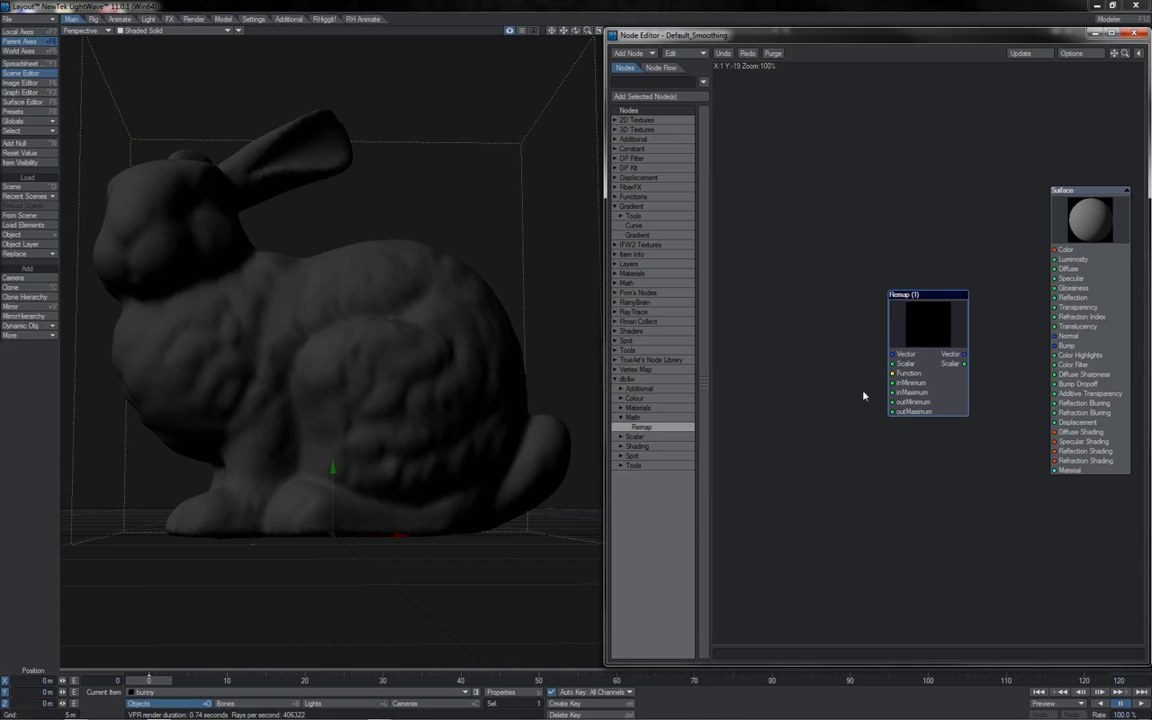
left_click_drag(937, 364, 900, 339)
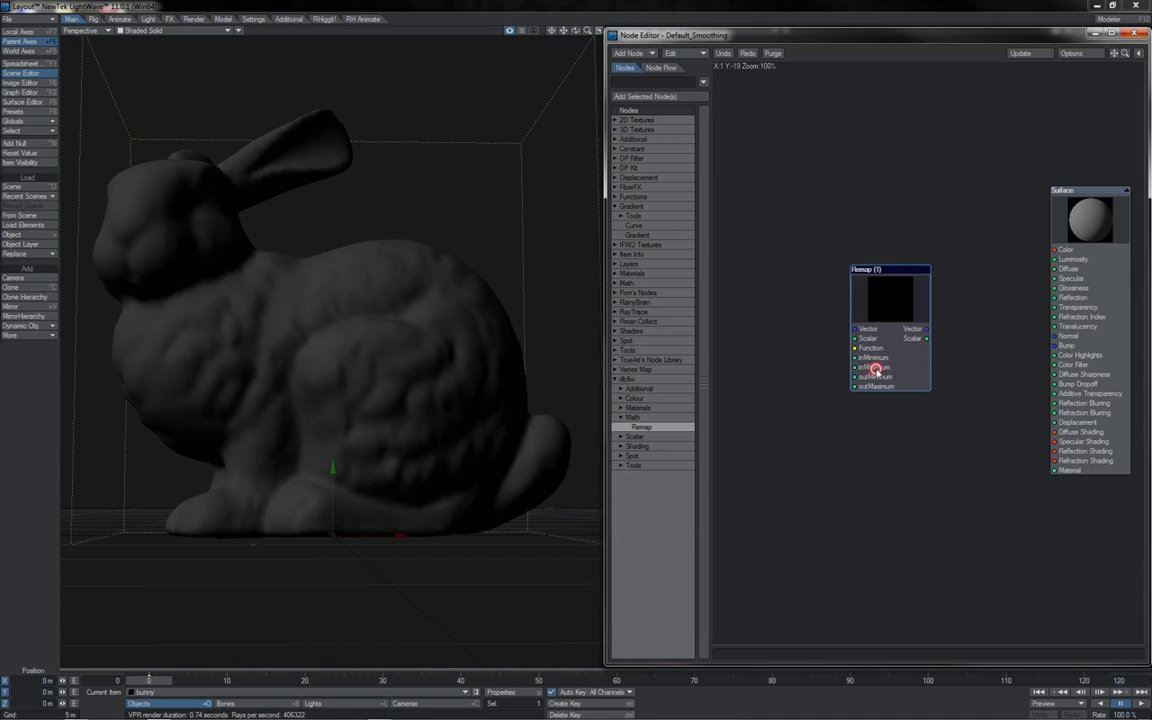
double_click(872, 373)
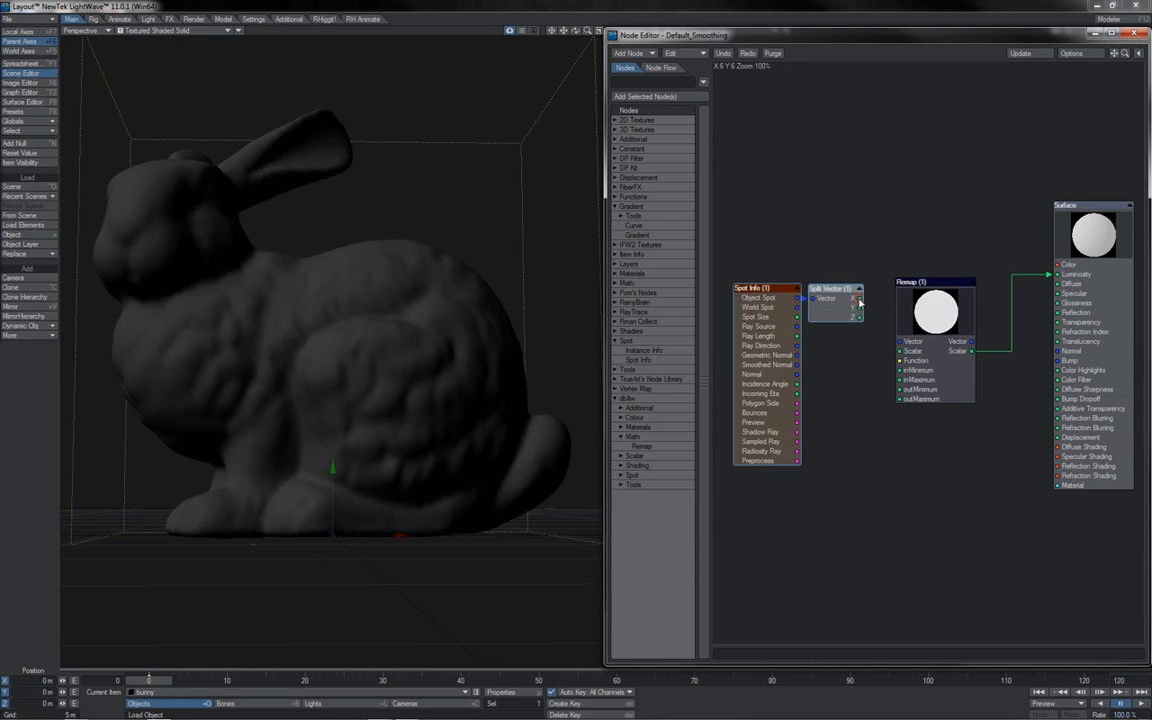
- Connect Split Vector's X output to Remap's Scalar input and check the Default_Smoothing surface settings
left_click_drag(858, 299, 850, 381)
left_click_drag(858, 298, 899, 351)
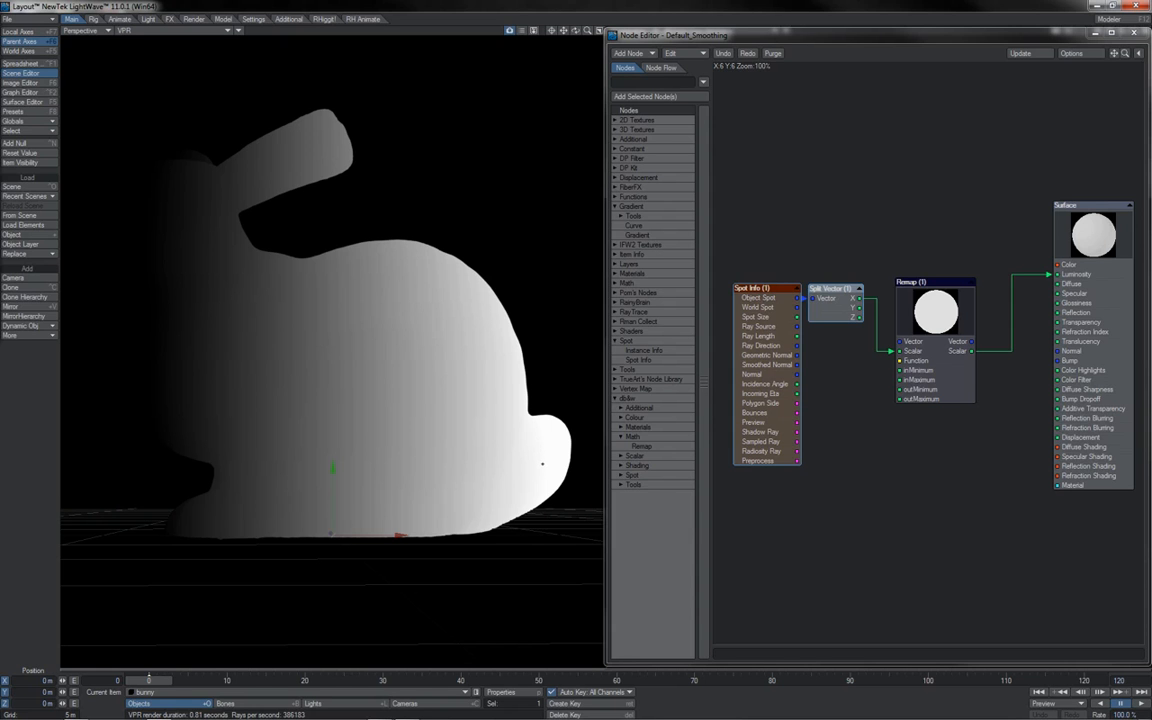
left_click(24, 101)
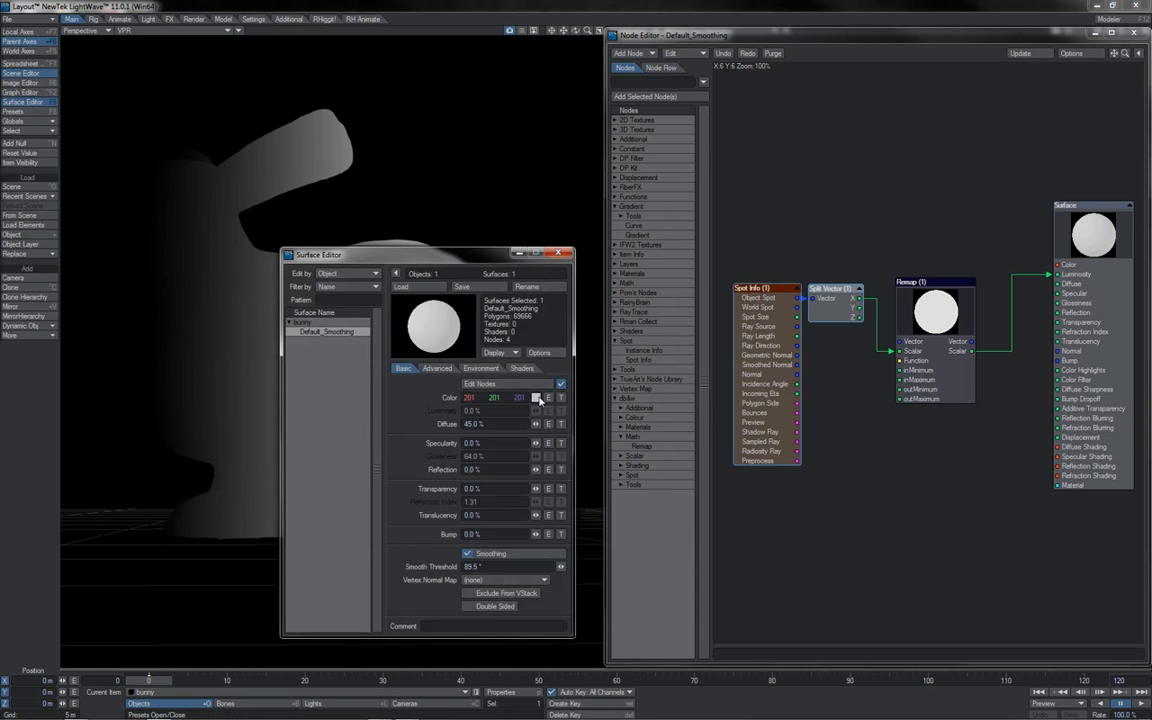
left_click(558, 253)
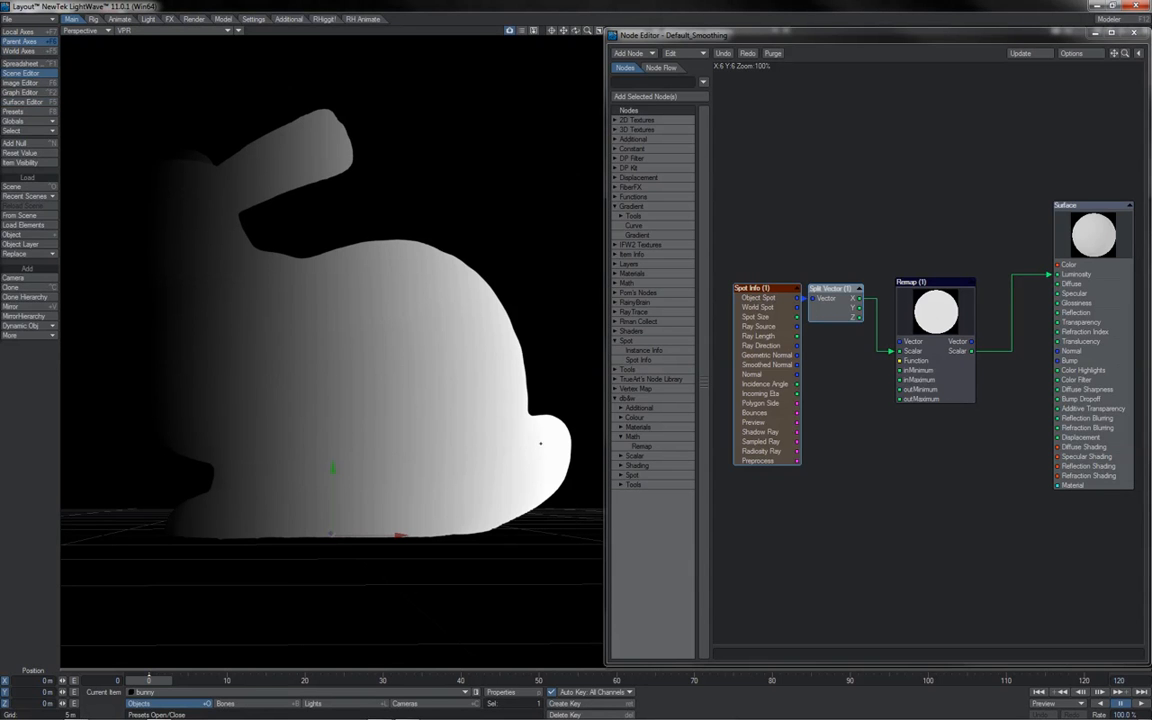
- Enable Clamp Values on the Remap node and shift the node slightly
double_click(935, 312)
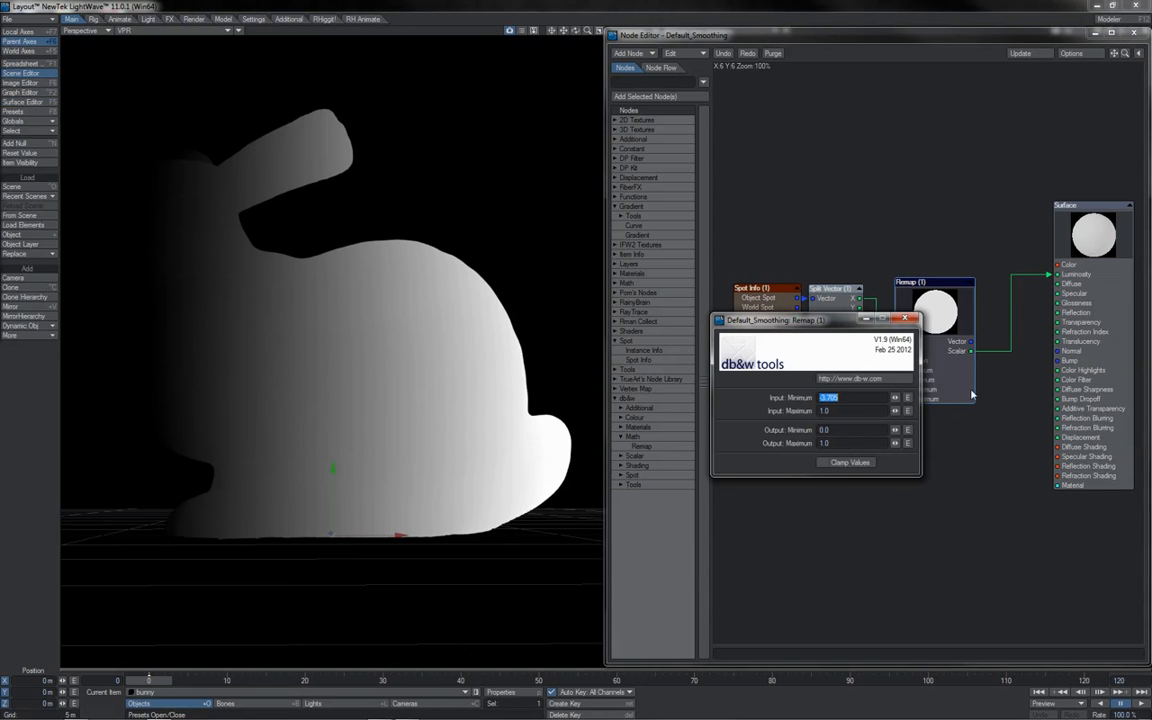
left_click(827, 465)
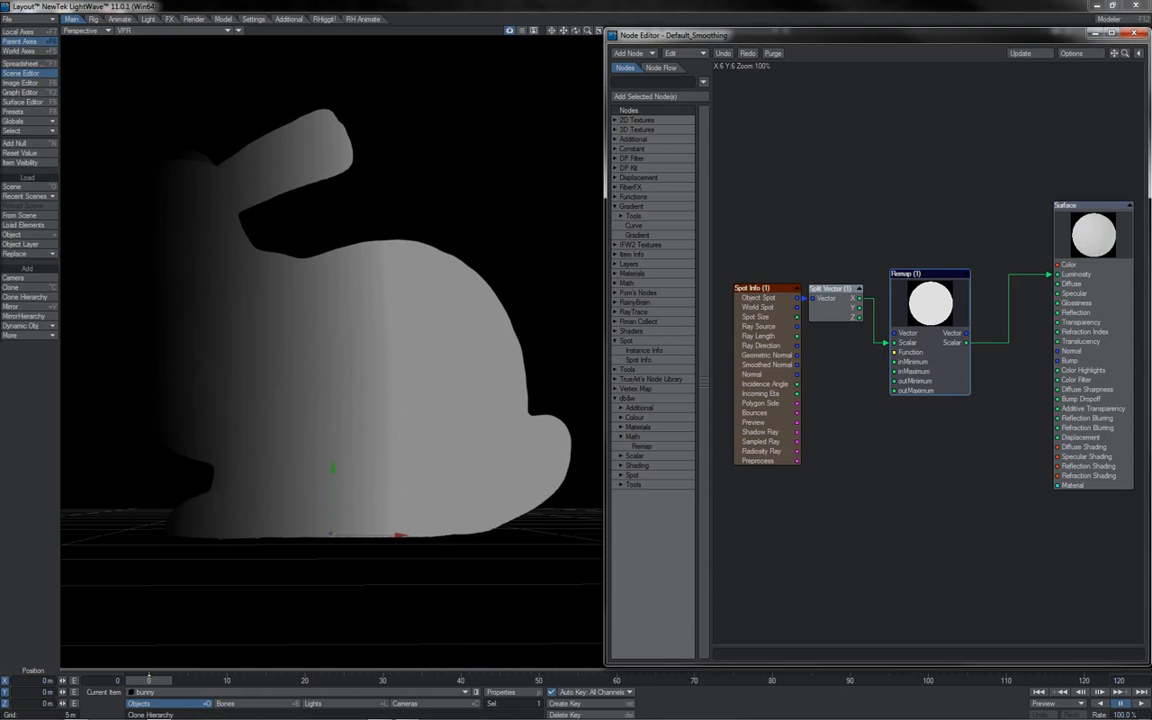
double_click(939, 359)
left_click_drag(939, 361, 951, 366)
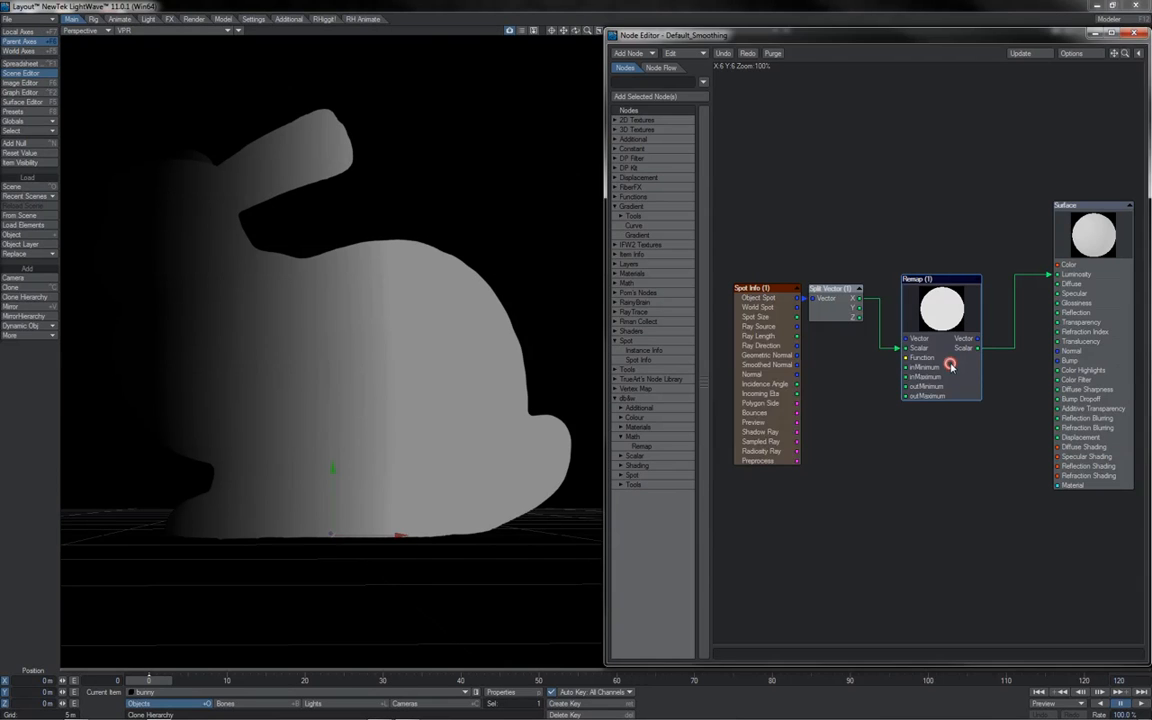
double_click(951, 366)
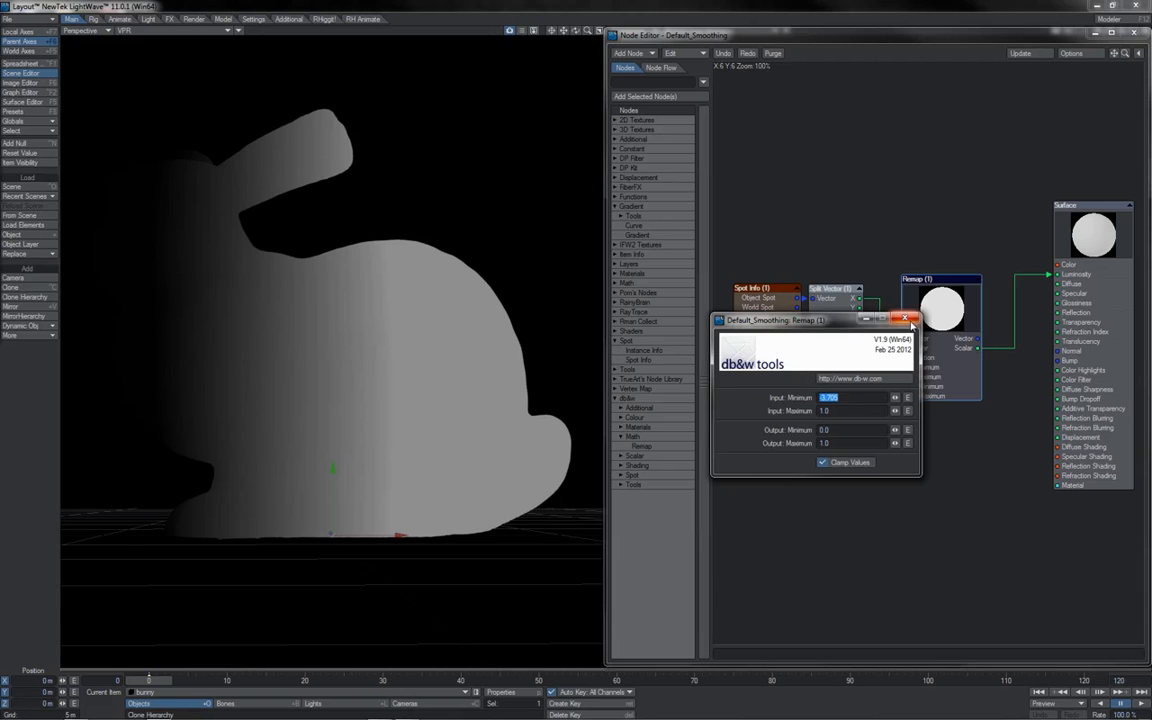
left_click(910, 322)
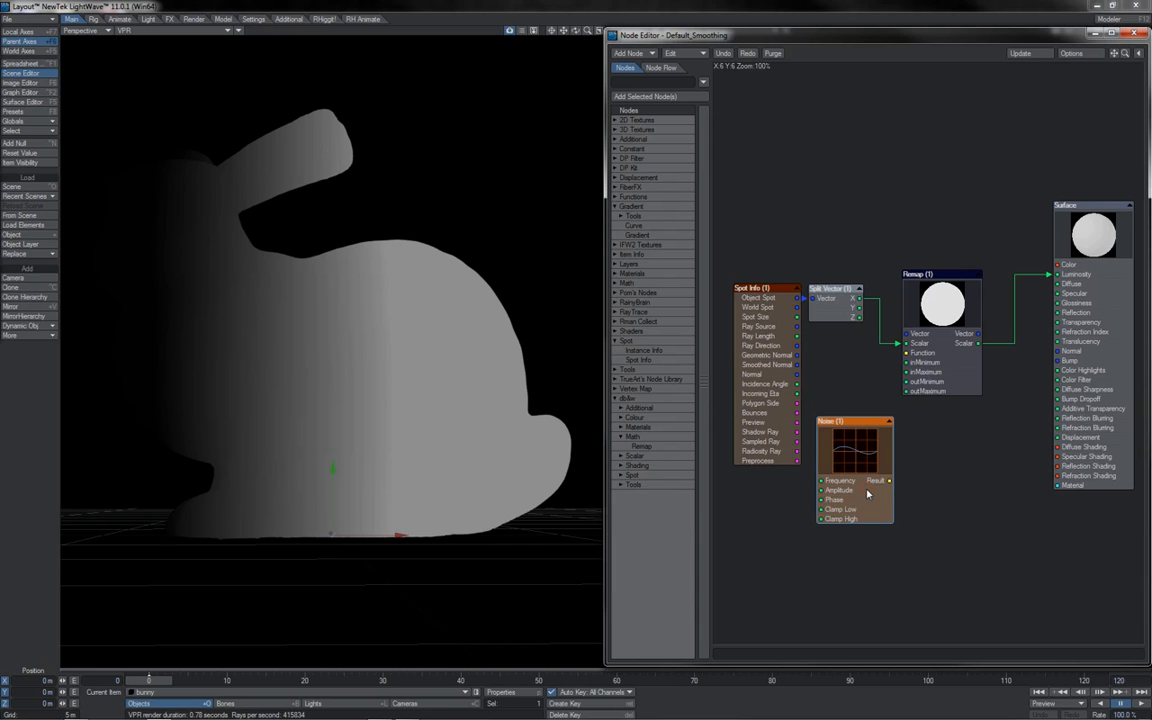
- Connect the Noise result to Remap's Function input and set Remap's input minimum to 0
left_click_drag(889, 480, 907, 353)
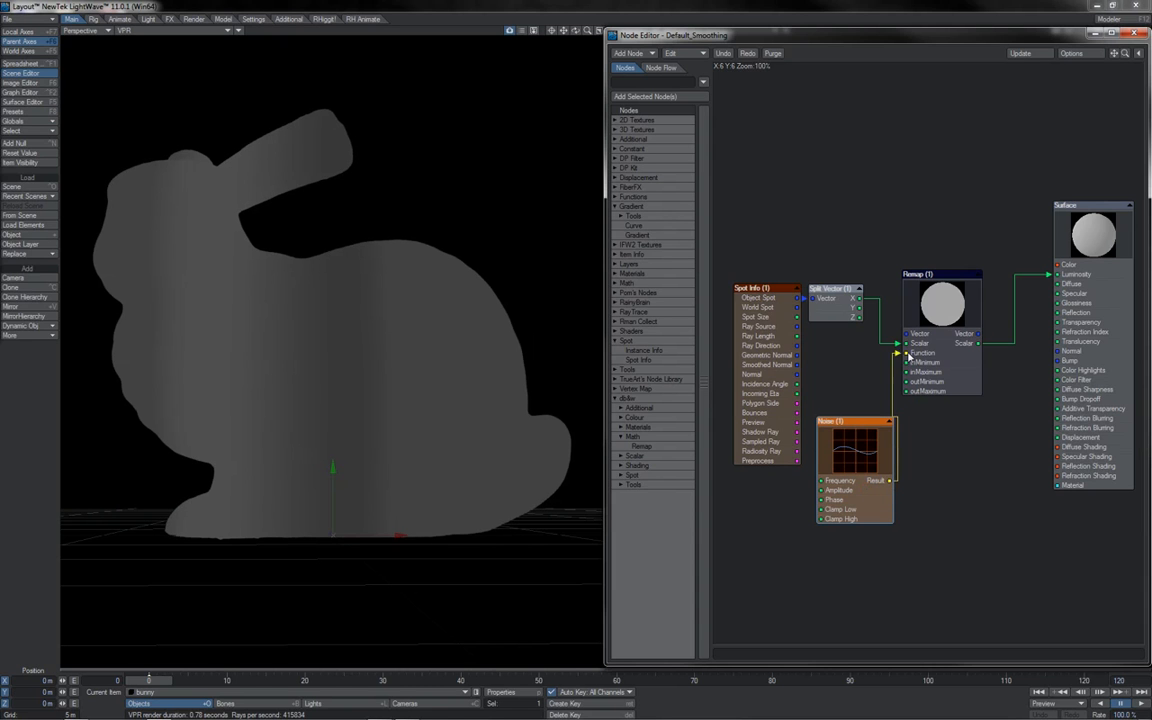
double_click(958, 360)
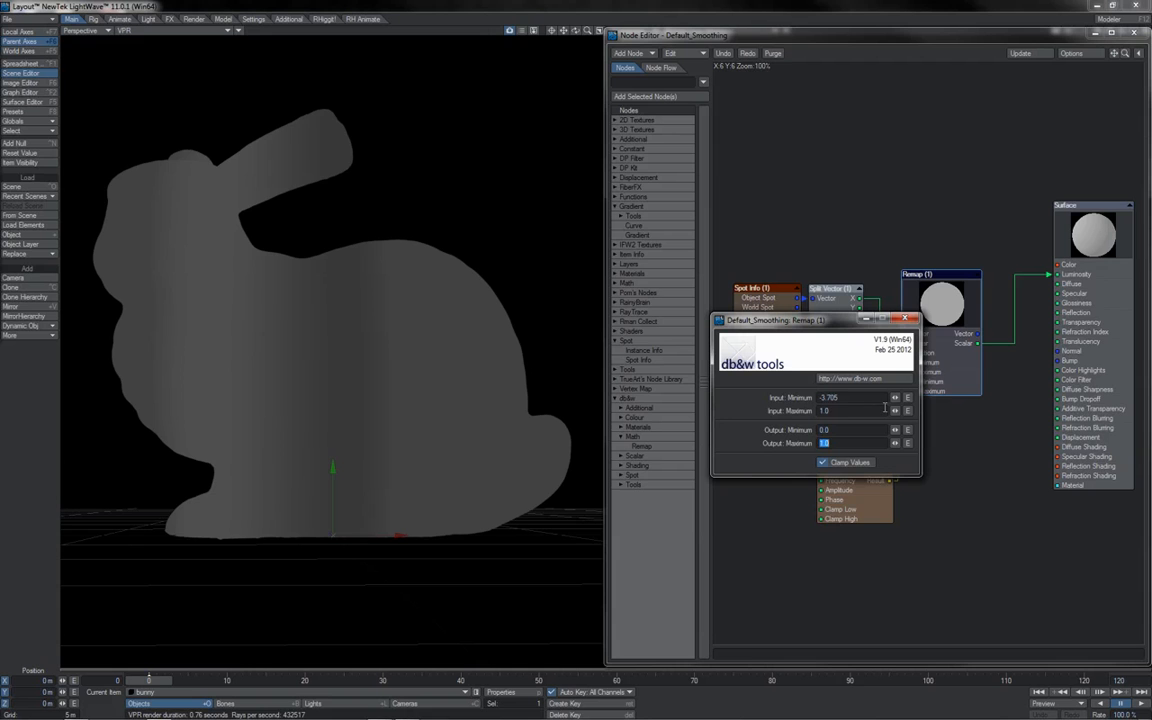
left_click(841, 401)
type("0")
key("Return")
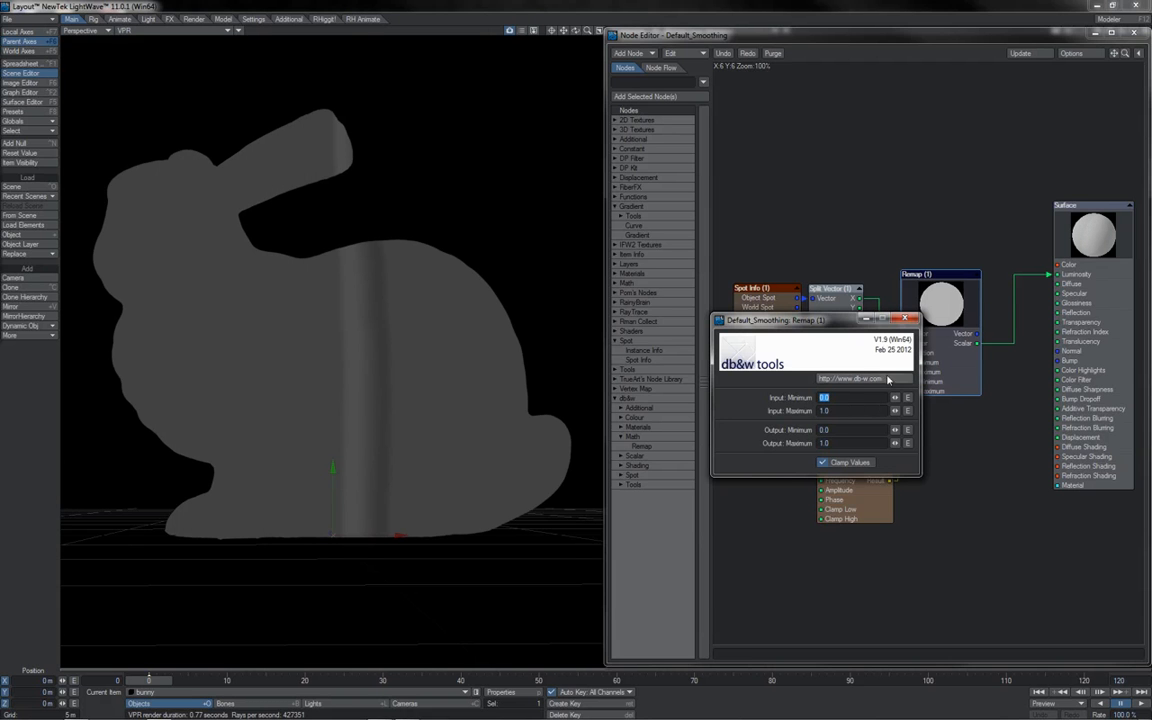
left_click(904, 319)
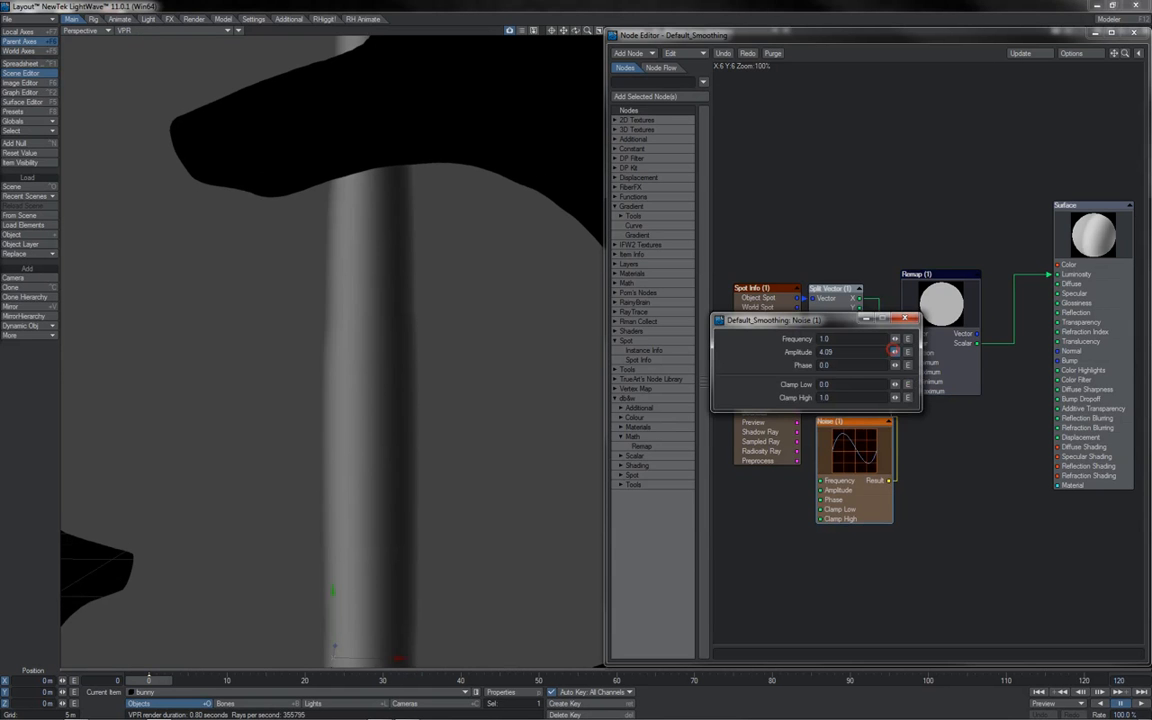
- Raise the Noise node's amplitude to about 4.17 and inspect the band on the bunny up close
left_click_drag(895, 352, 899, 352)
left_click_drag(388, 330, 470, 330, "ctrl+alt")
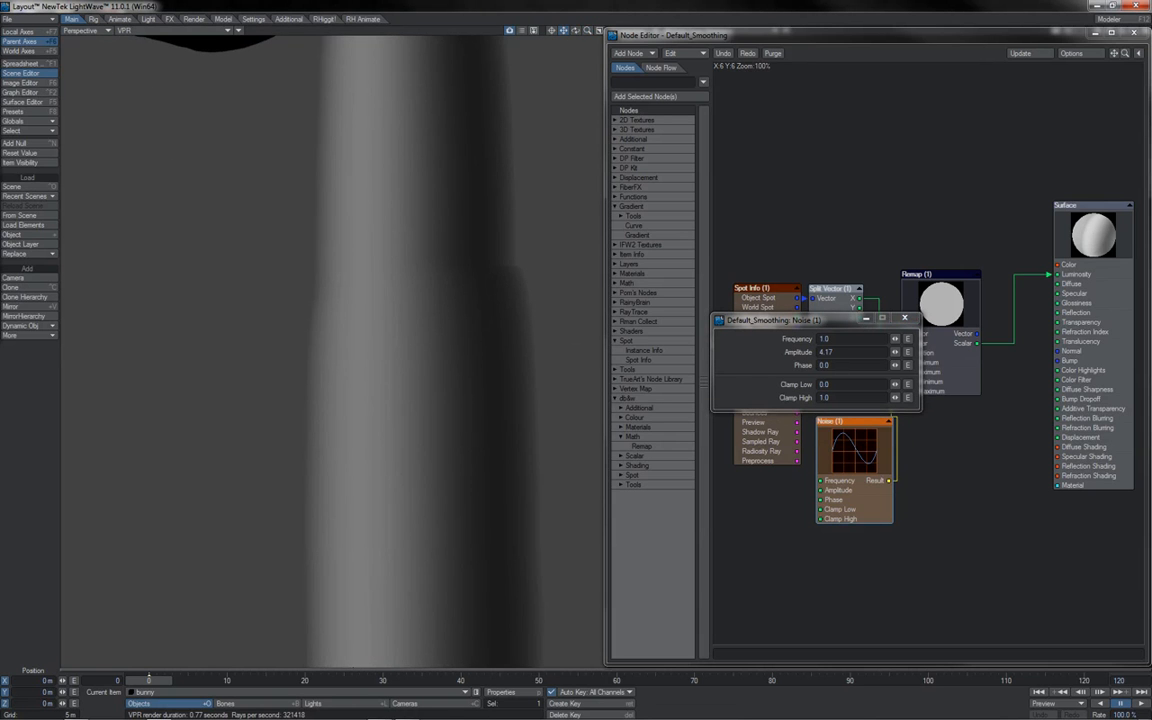
left_click_drag(563, 30, 521, 30)
left_click(905, 318)
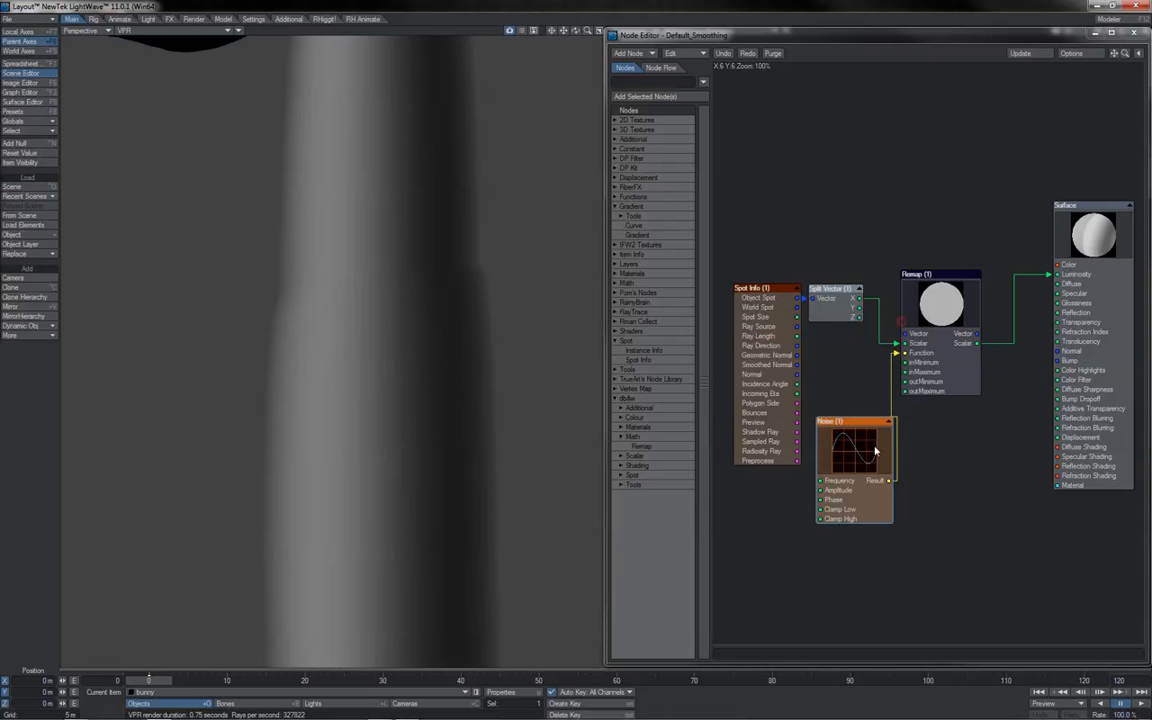
- Move the Noise node slightly and shape the Curve node with three more keys, including one at about position 0.52, value 0.23
left_click(871, 447)
left_click_drag(871, 447, 886, 473)
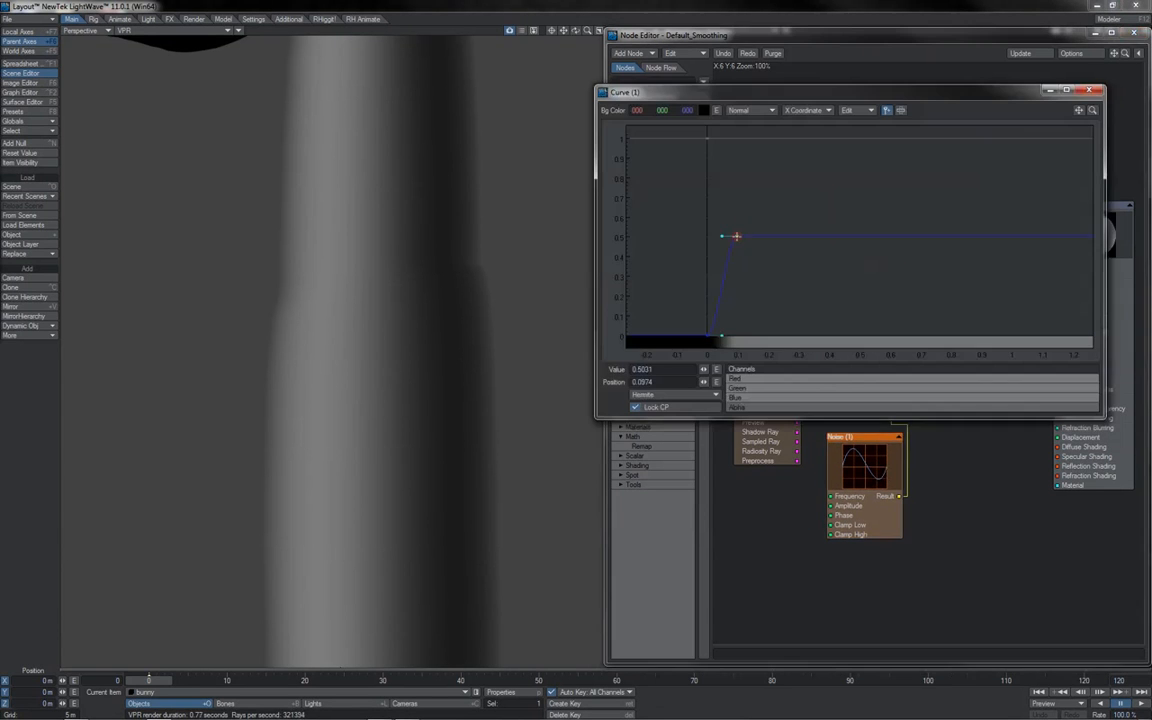
left_click(794, 188)
left_click(864, 289)
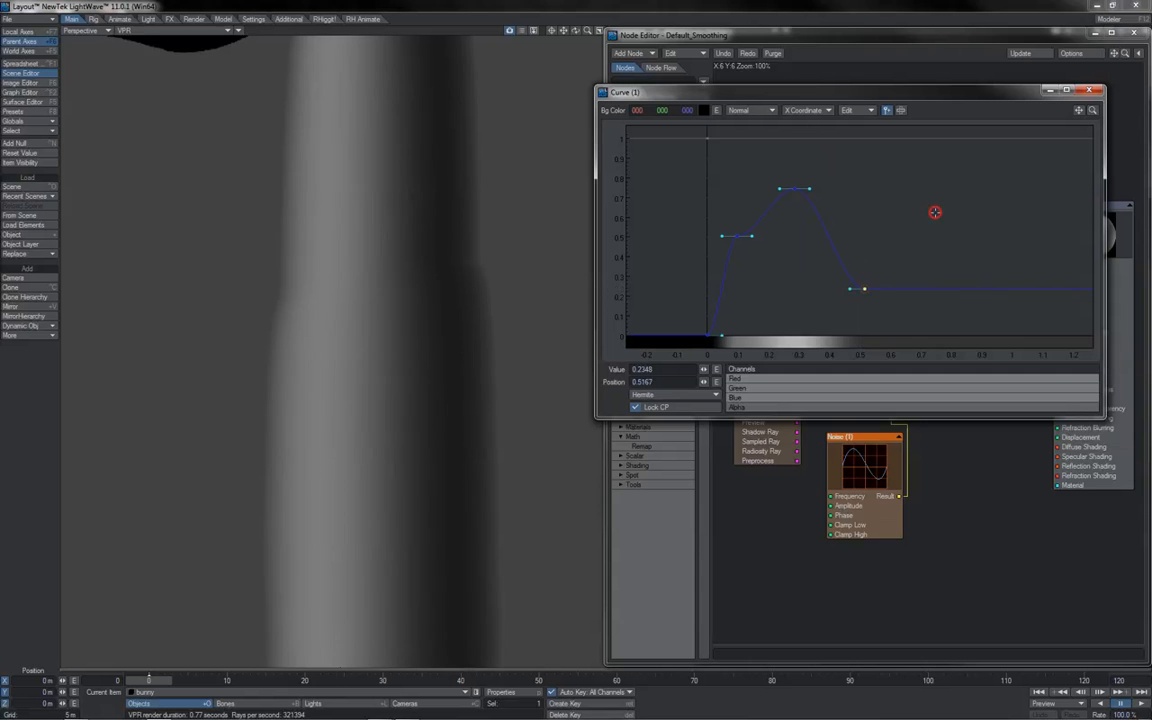
left_click(929, 212)
left_click(1090, 91)
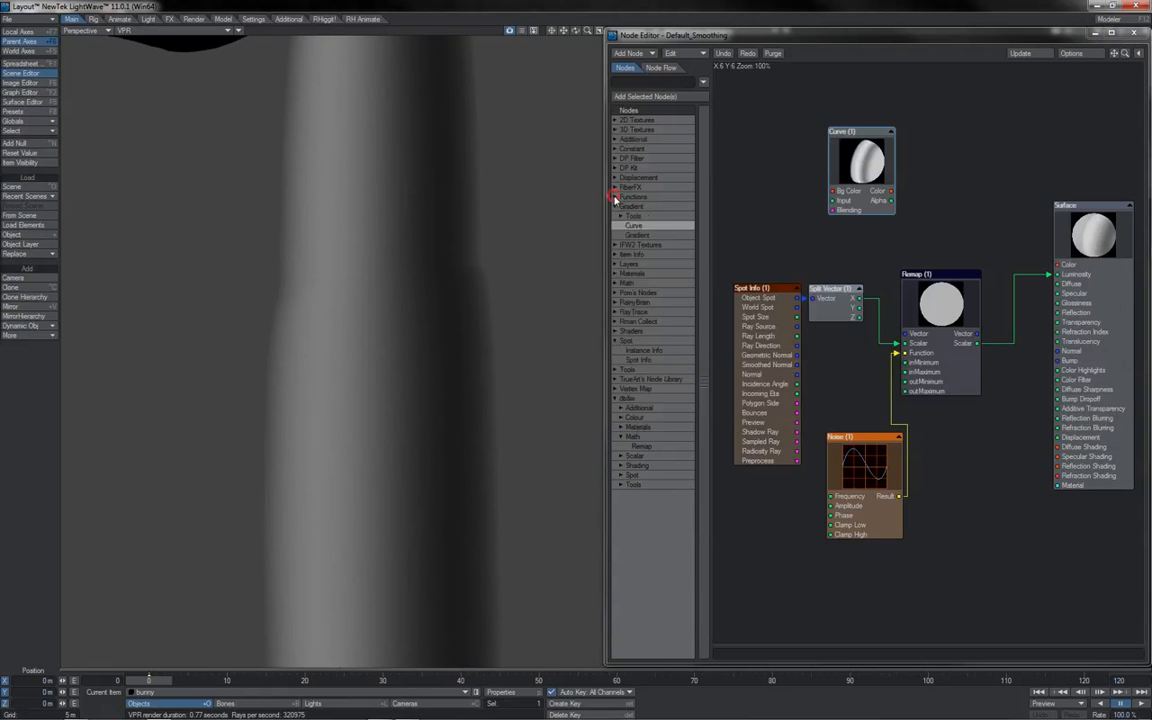
- Add a Sine function node and connect its result to Remap's Function input in place of Noise
left_click(615, 196)
double_click(632, 263)
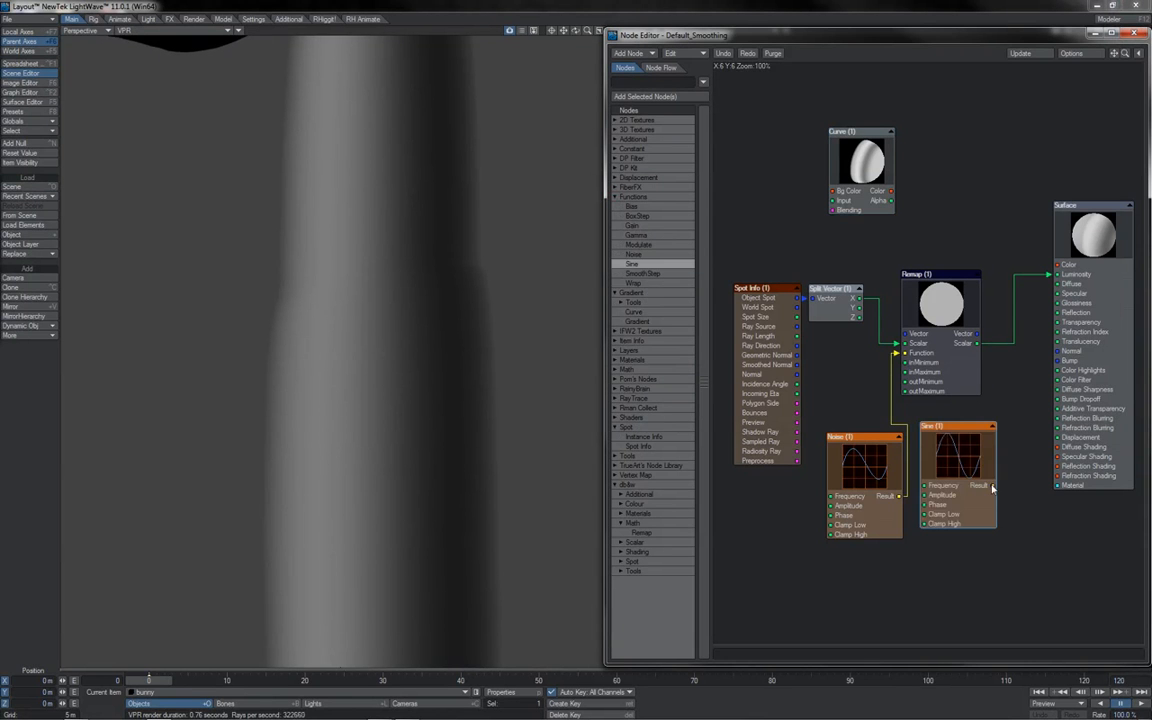
left_click_drag(907, 357, 906, 355)
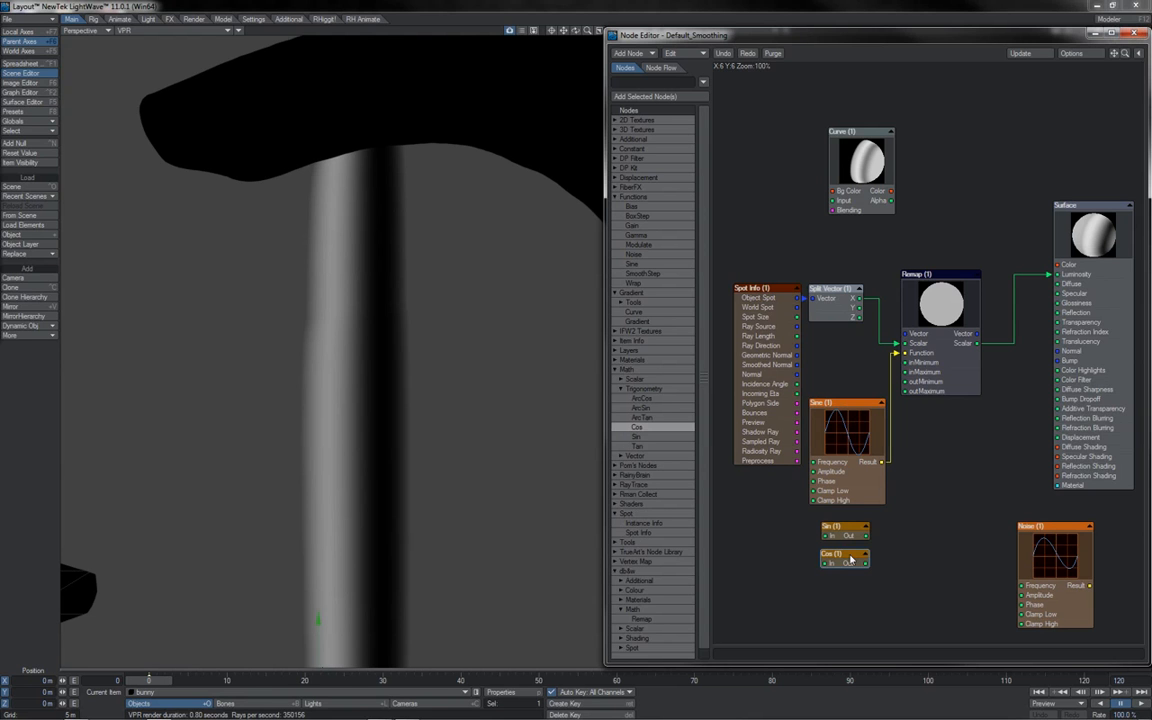
- Align the Cos node under Sin and add a Tan trigonometry node directly below it
left_click_drag(849, 558, 851, 552)
double_click(637, 447)
left_click_drag(933, 410, 839, 582)
left_click(840, 535)
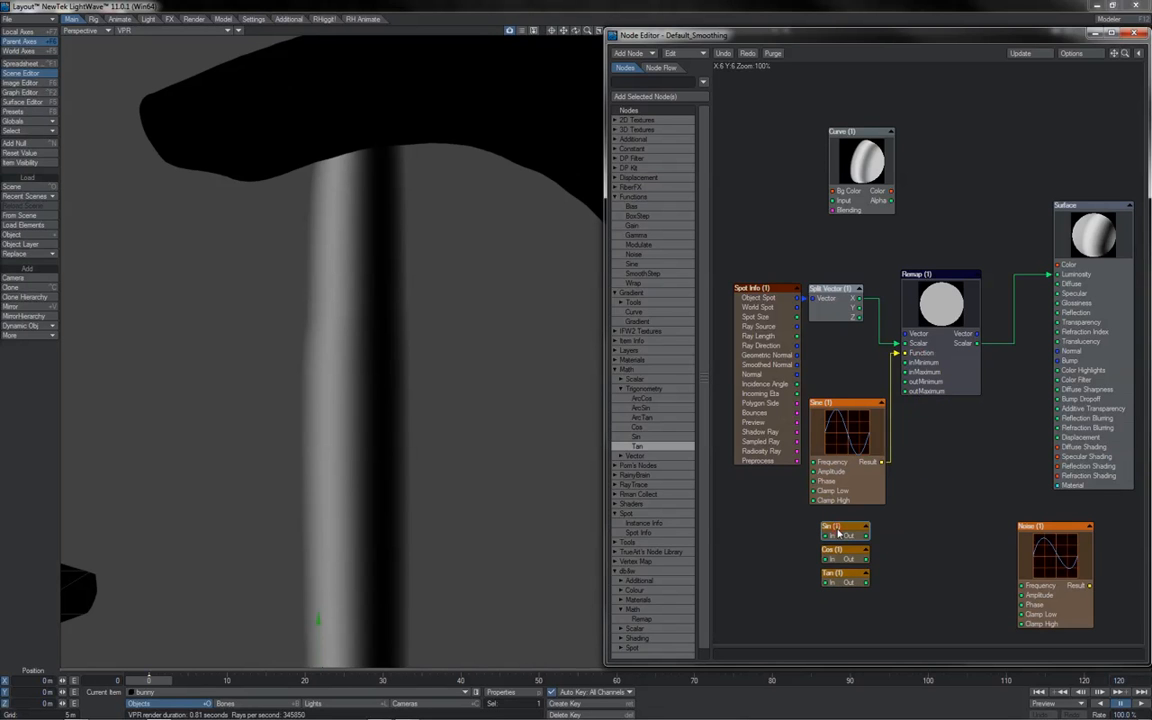
left_click(844, 559)
left_click(842, 535)
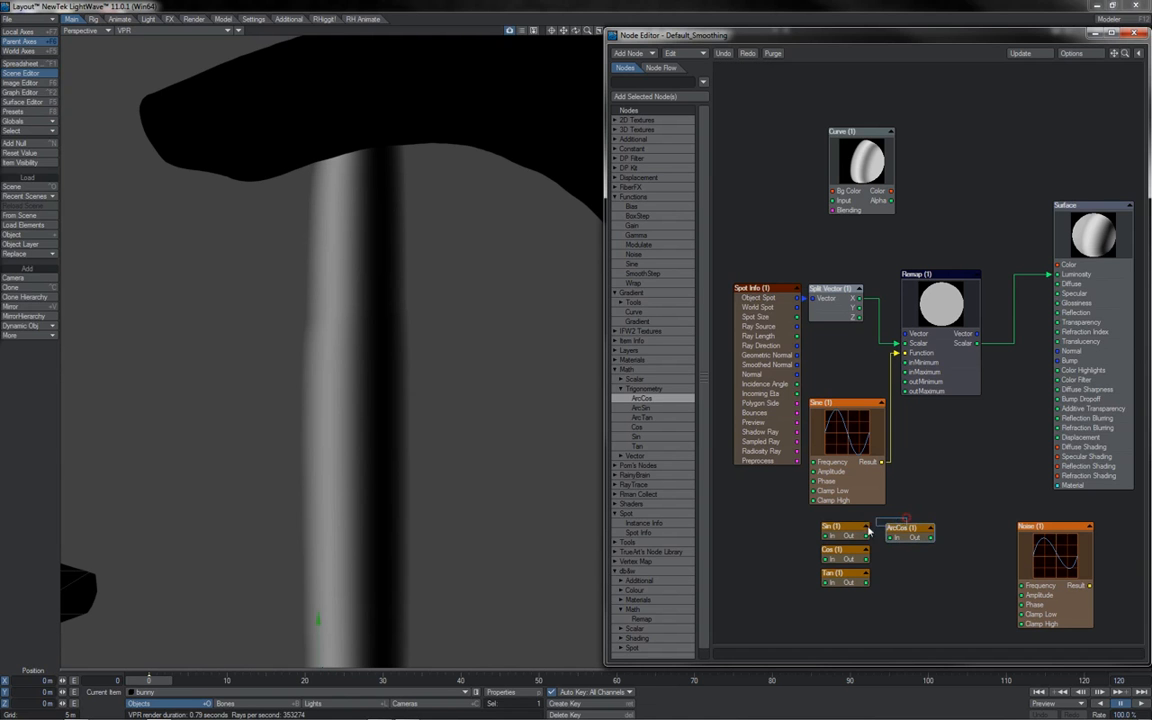
left_click_drag(889, 537, 853, 535)
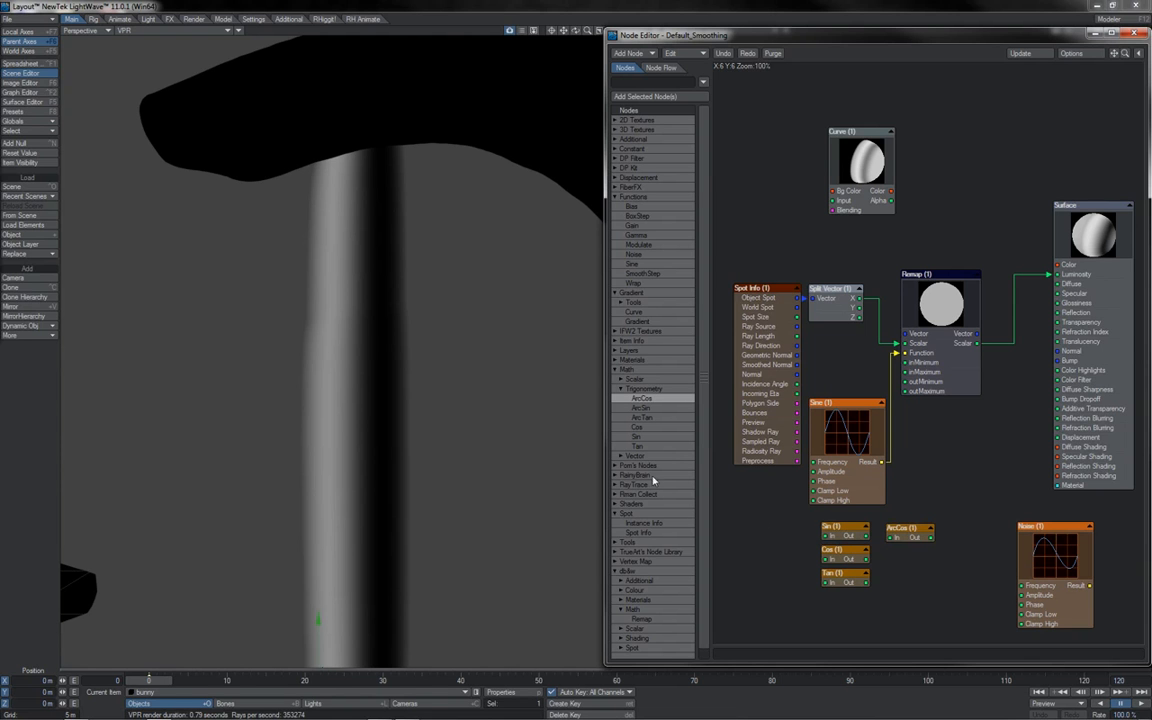
- Add a vector Dot math node and place it in the free space below the Remap node
left_click(624, 456)
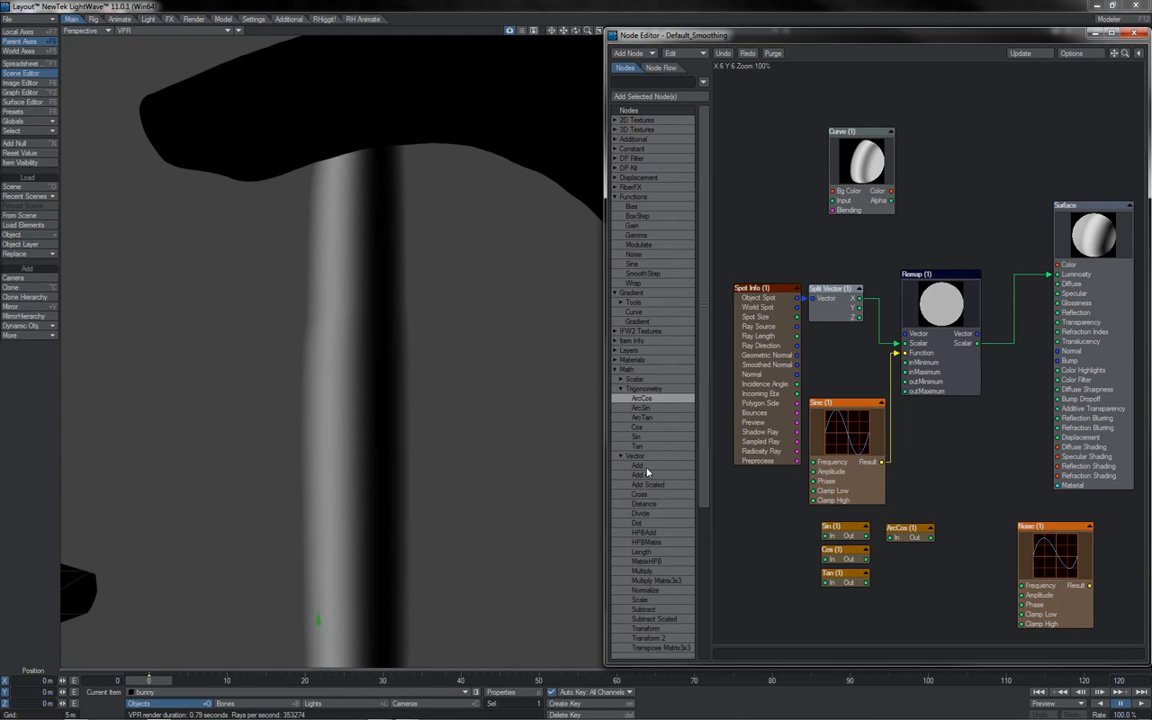
left_click_drag(637, 523, 955, 465)
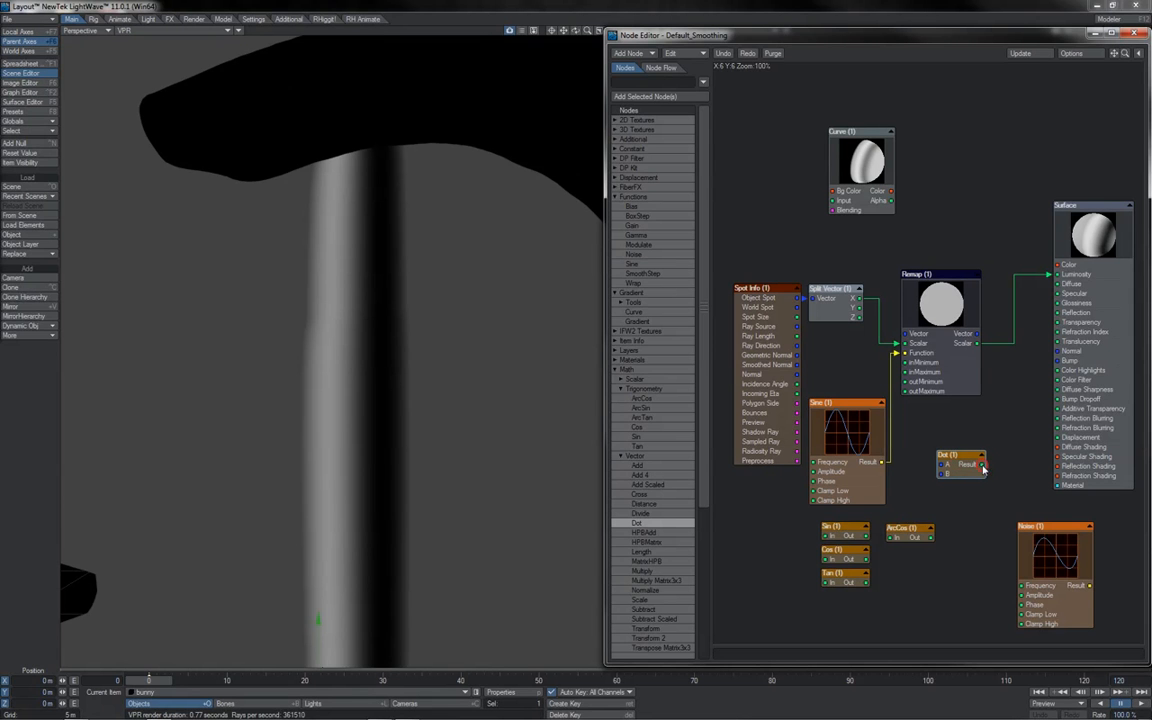
left_click_drag(983, 467, 1004, 497)
left_click_drag(1004, 497, 1003, 490)
left_click_drag(971, 478, 973, 487)
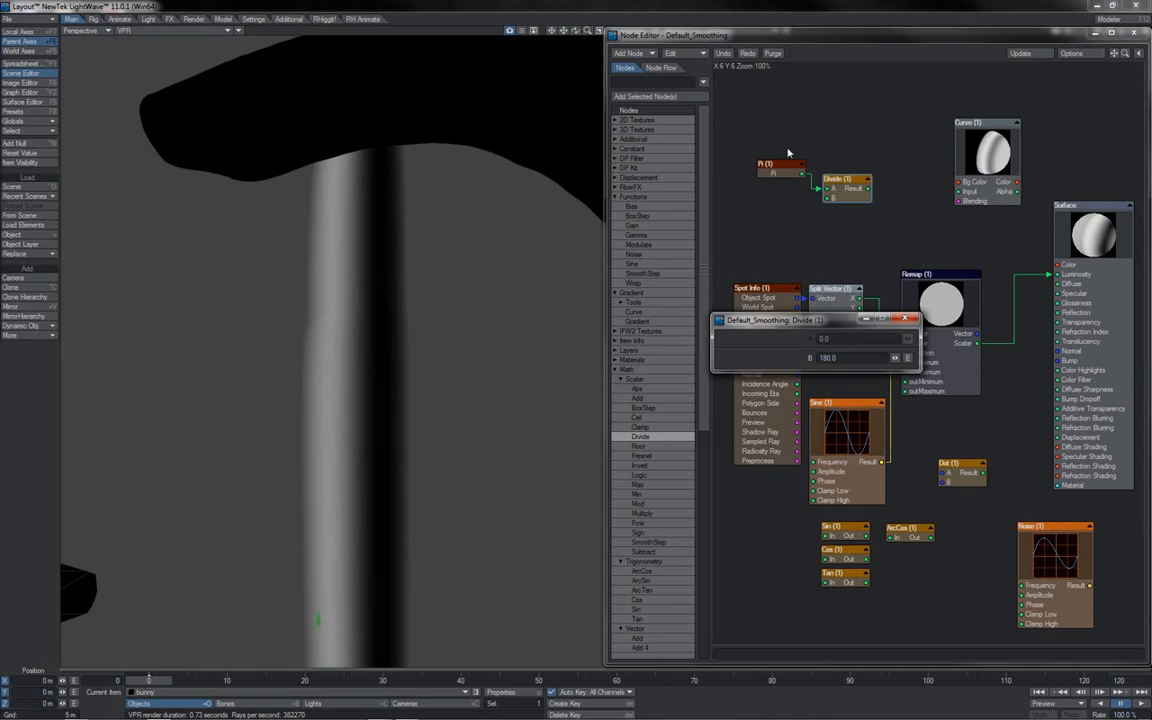
- Examine the Gradient node's start and end range and its two keys beside the Pi and Divide nodes
left_click_drag(769, 147, 831, 218)
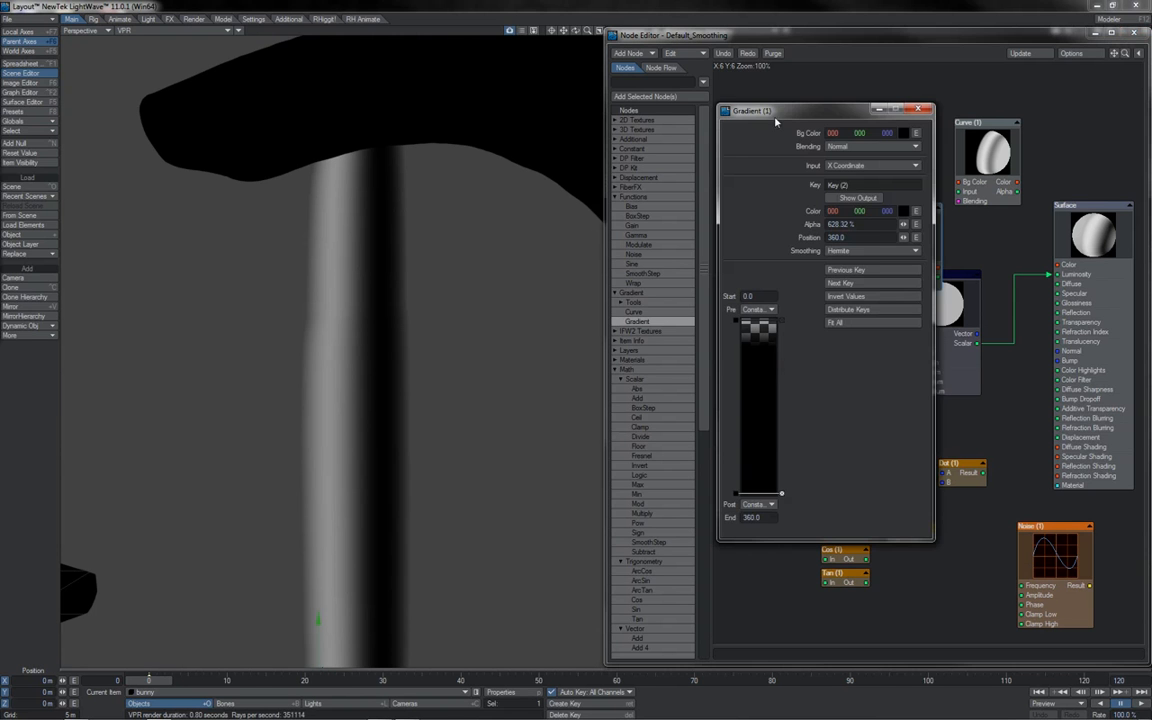
left_click_drag(775, 112, 787, 107)
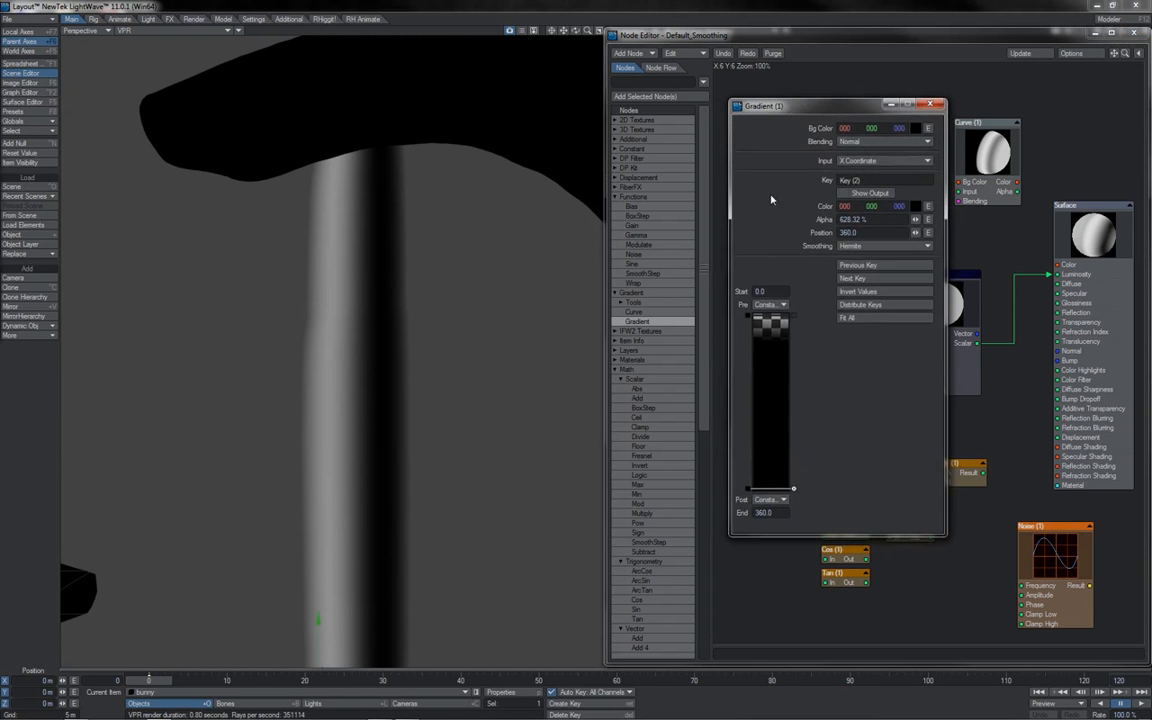
left_click_drag(773, 291, 754, 291)
left_click_drag(779, 513, 751, 513)
left_click(748, 316)
left_click(748, 489)
left_click_drag(926, 225, 950, 250)
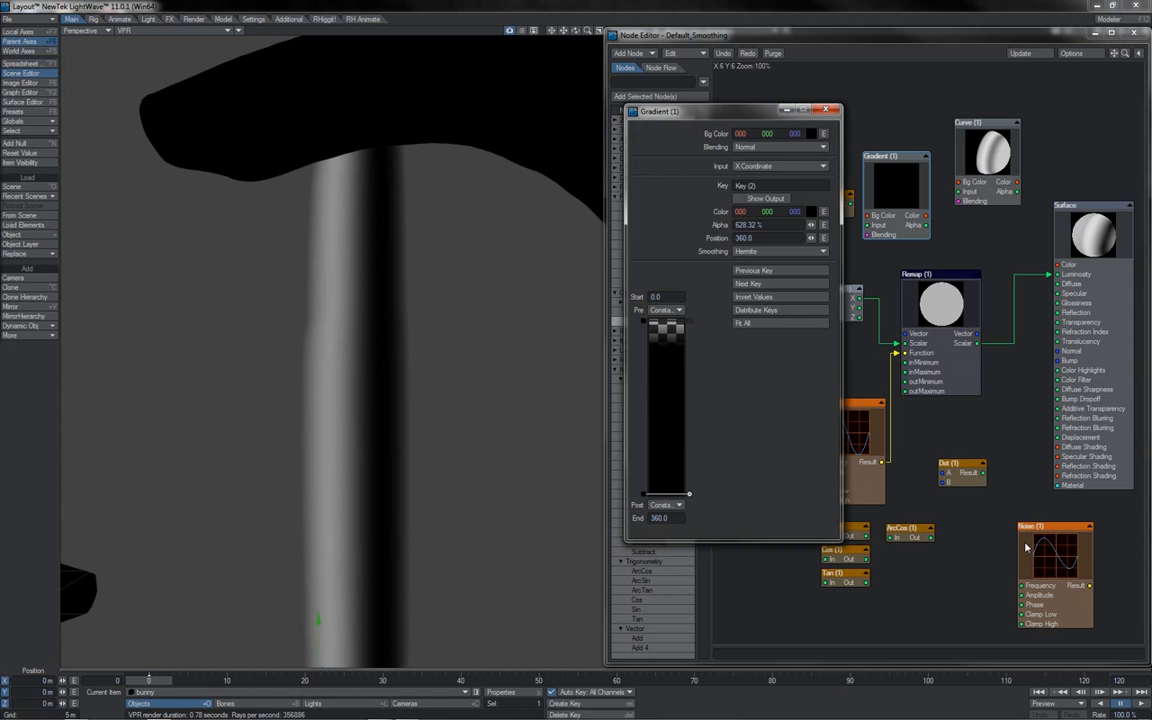
- Select the Sin, Cos, Tan and ArcCos nodes together
left_click_drag(953, 520, 819, 592)
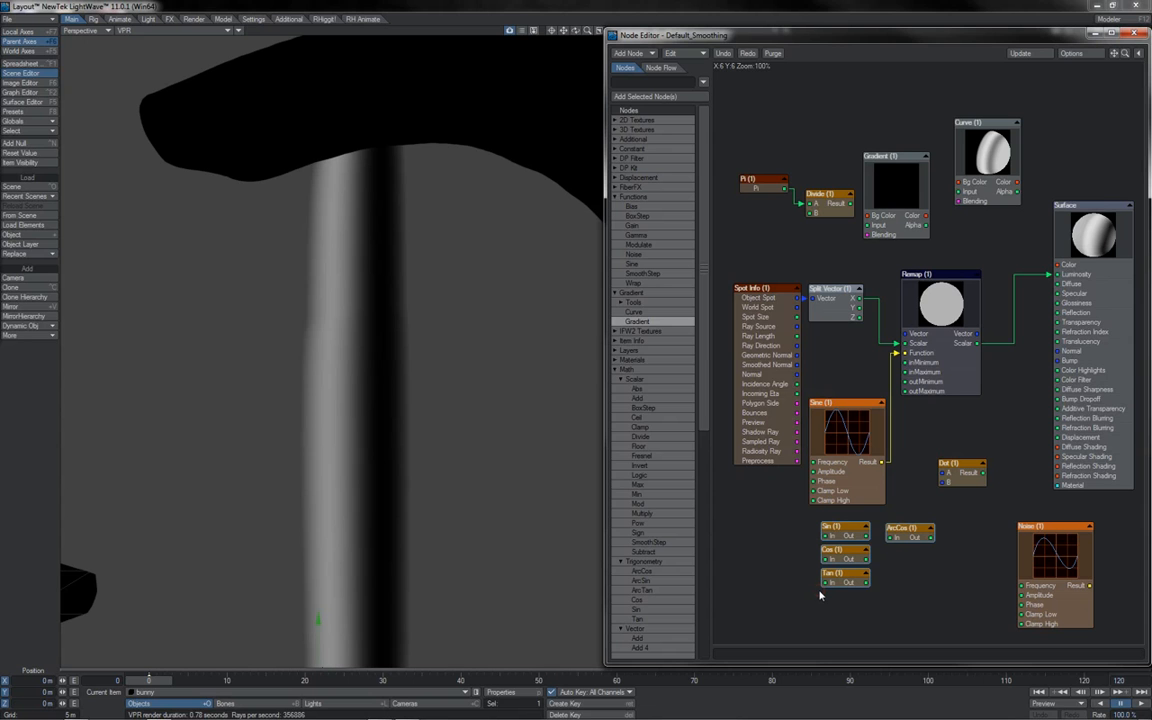